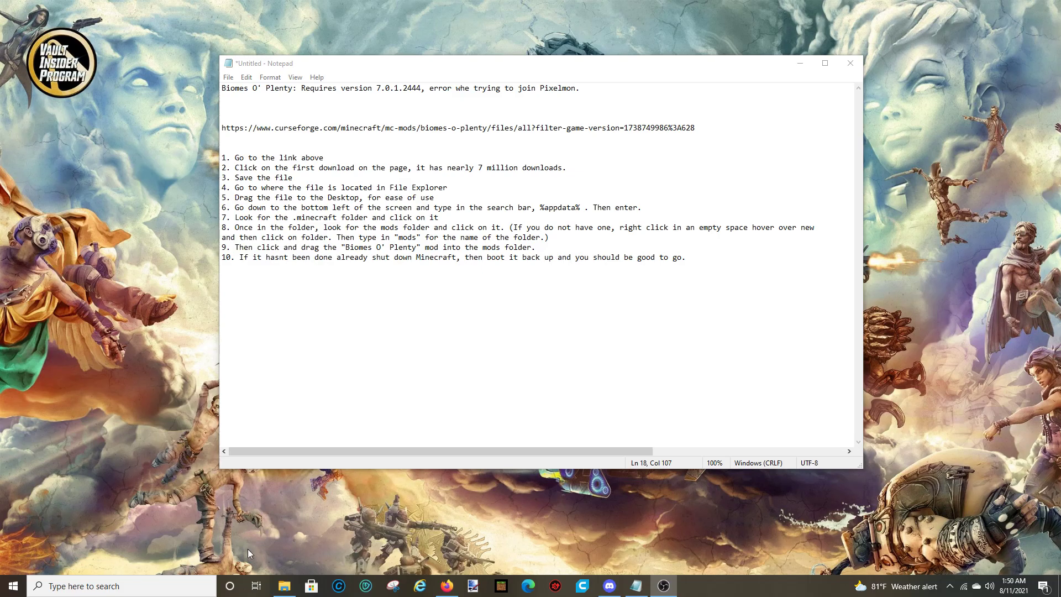
Step: Copy the CurseForge Biomes O' Plenty files link from the Notepad instructions
mouse_move(672, 594)
drag(699, 126, 415, 133)
drag(239, 135, 220, 128)
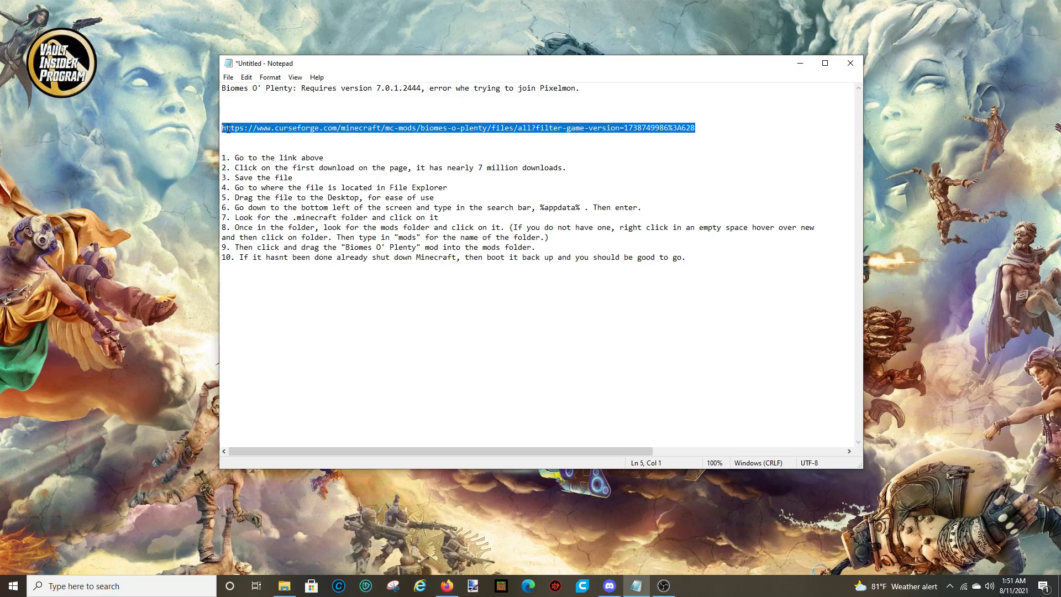
right_click(231, 130)
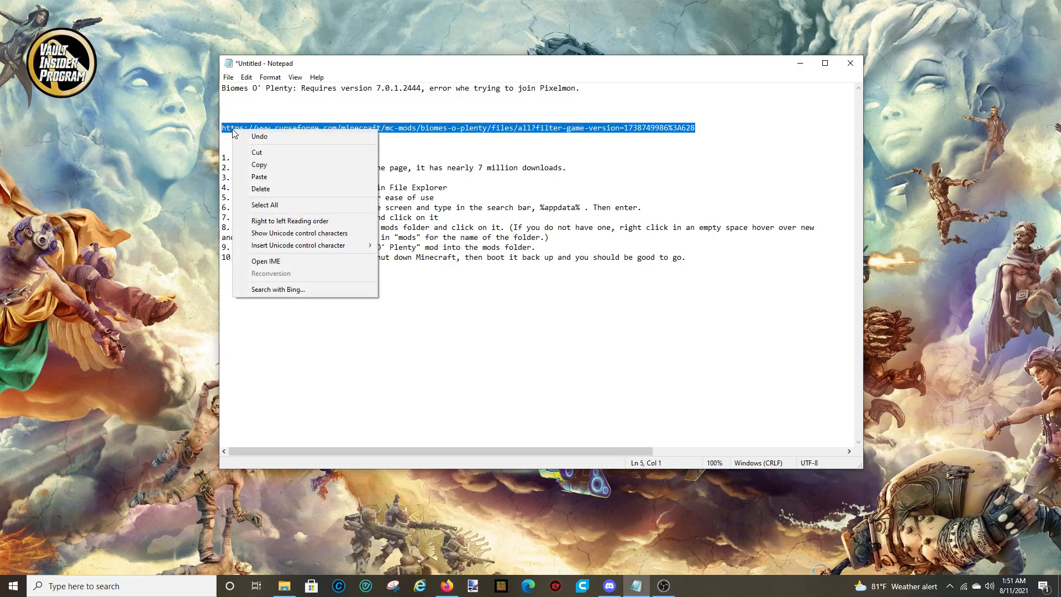
click(261, 167)
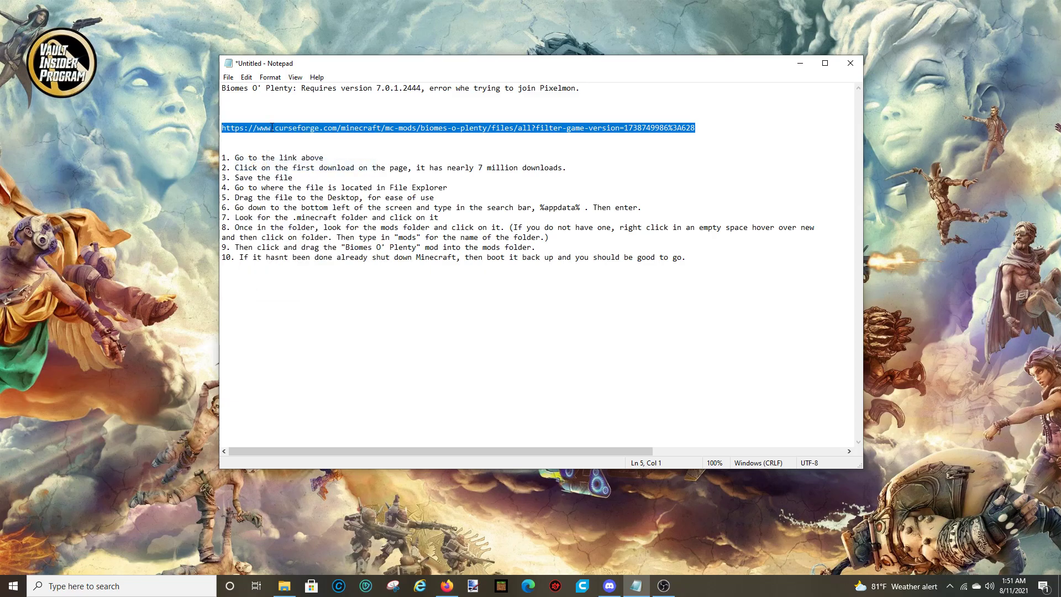
click(389, 129)
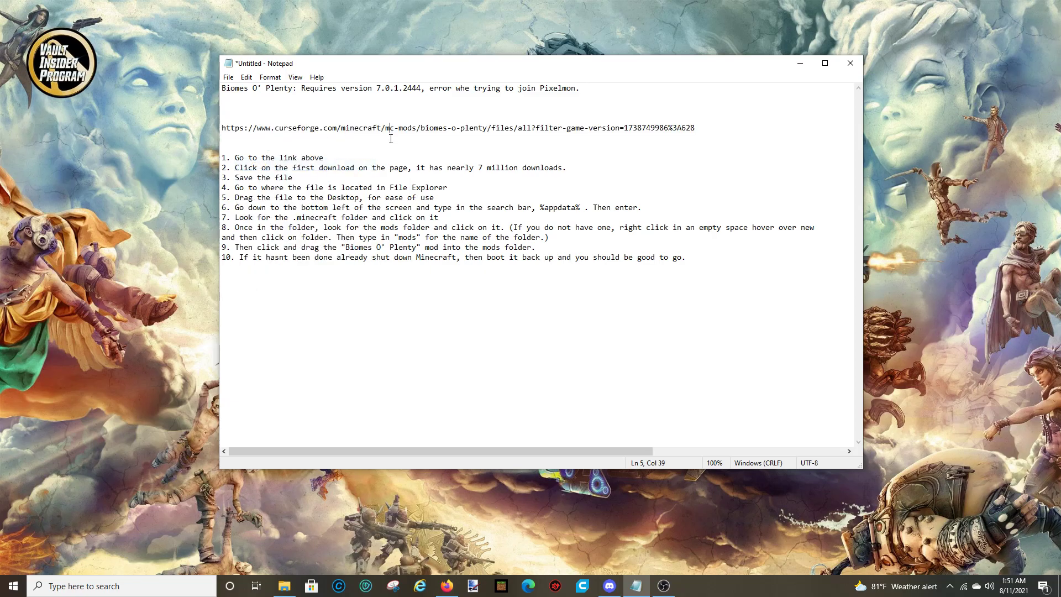
Step: Bring up Firefox from the taskbar and show its taskbar options
click(447, 585)
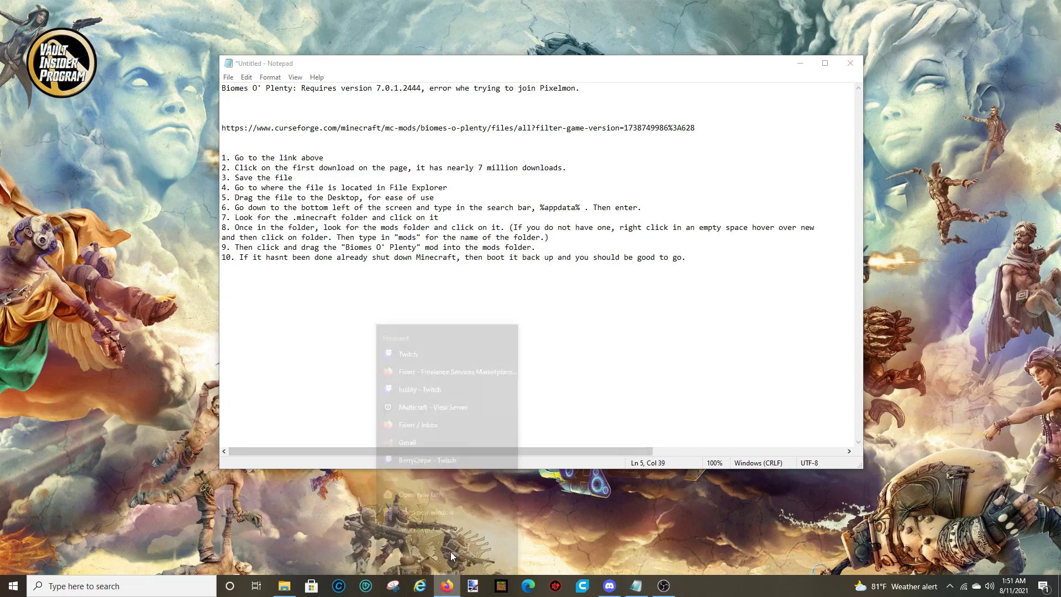
right_click(447, 586)
click(439, 538)
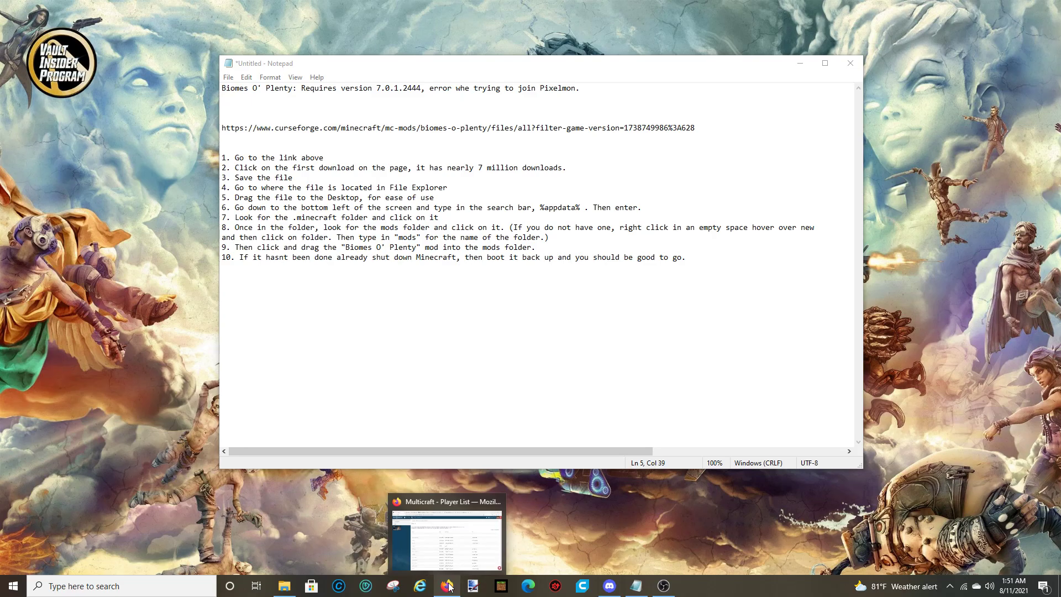
right_click(448, 586)
Step: In a new Firefox window, load the pasted CurseForge link and save the 7.0.1.2444 universal jar
click(446, 526)
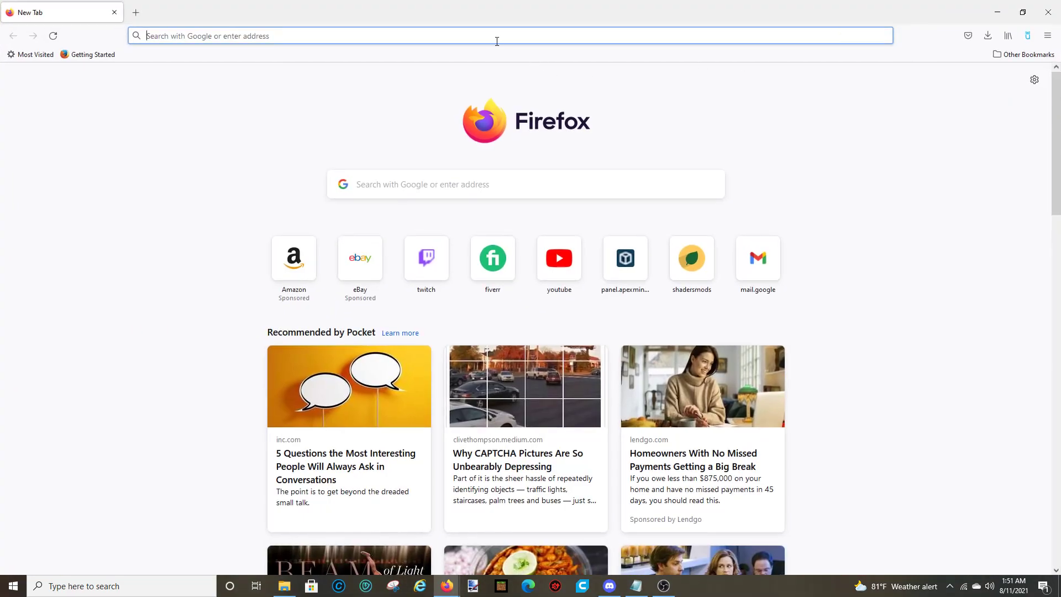
click(494, 37)
key(ctrl+v)
key(Return)
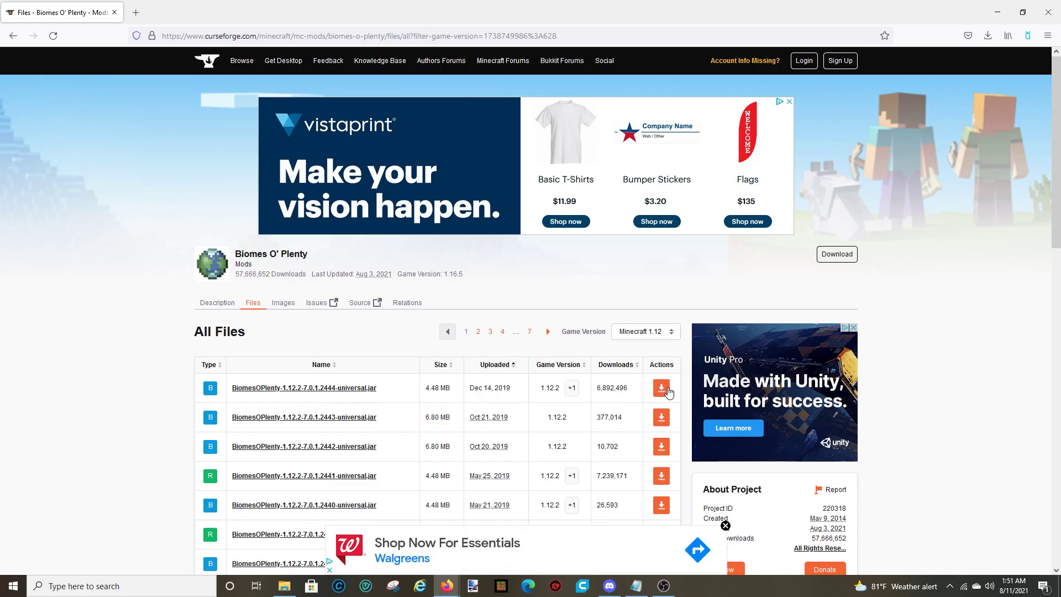
click(662, 390)
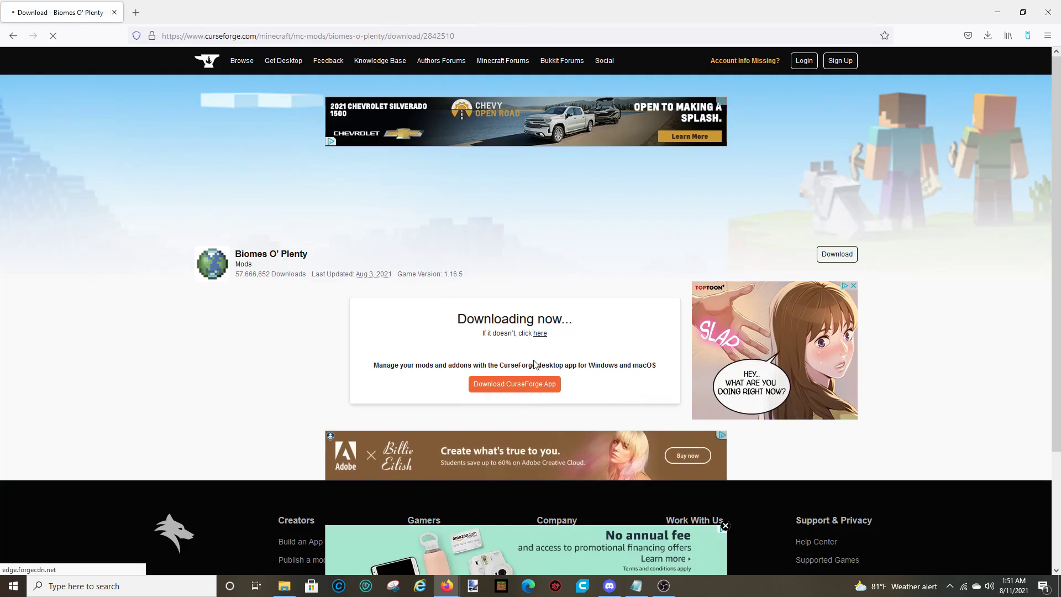
click(677, 283)
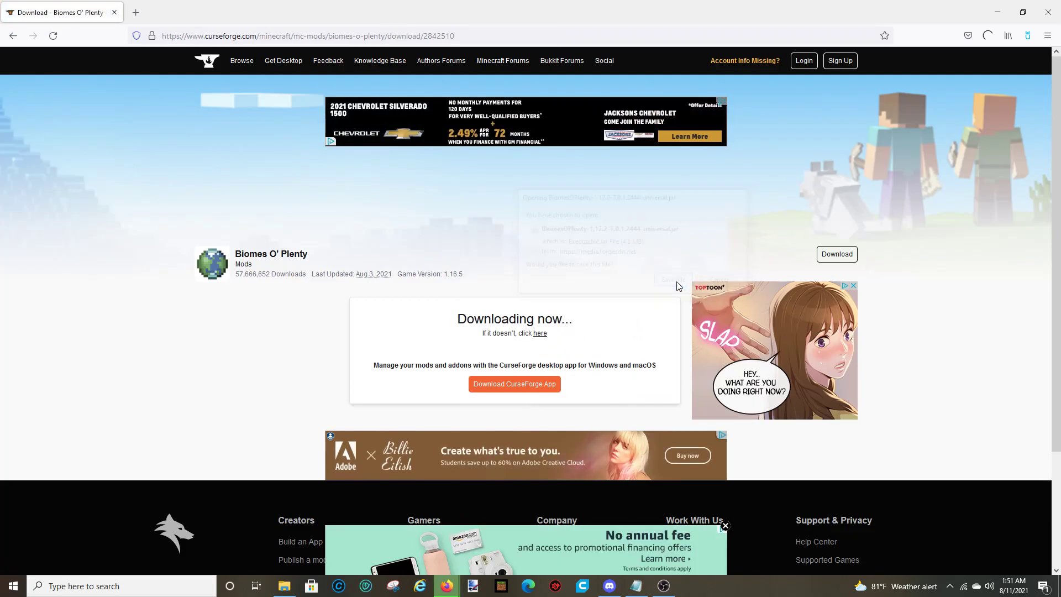
Step: Move BiomesOPlenty-1.12.2-7.0.1.2444-universal.jar from the Downloads folder onto the desktop
click(988, 36)
click(981, 65)
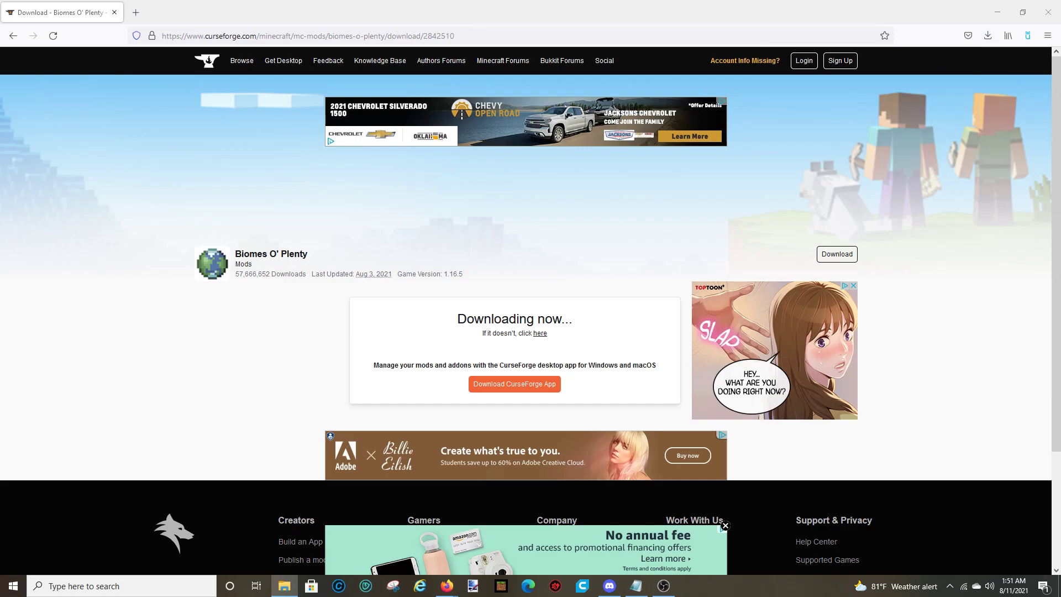
click(998, 12)
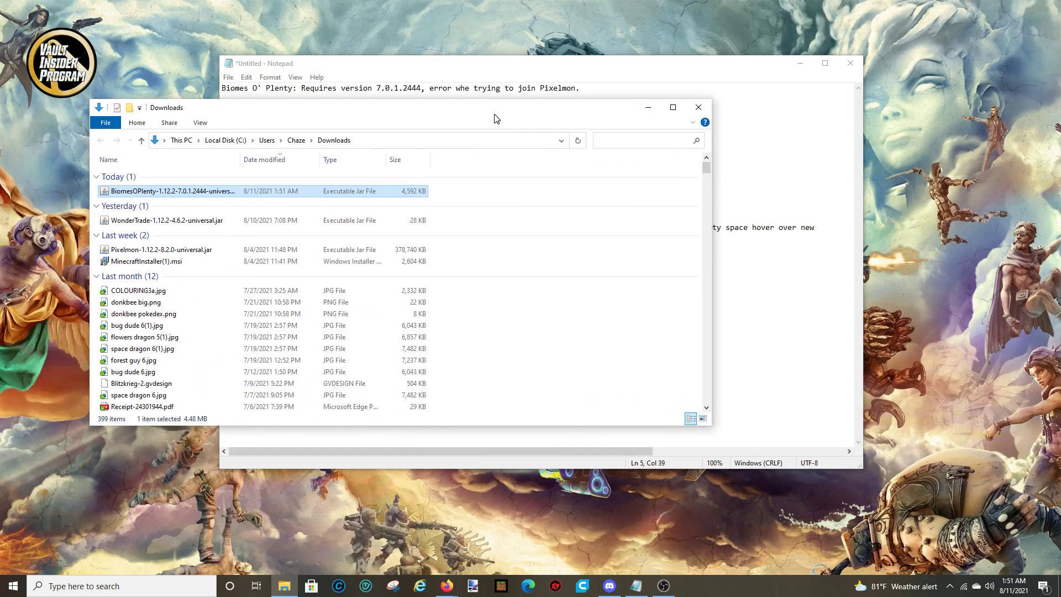
click(800, 63)
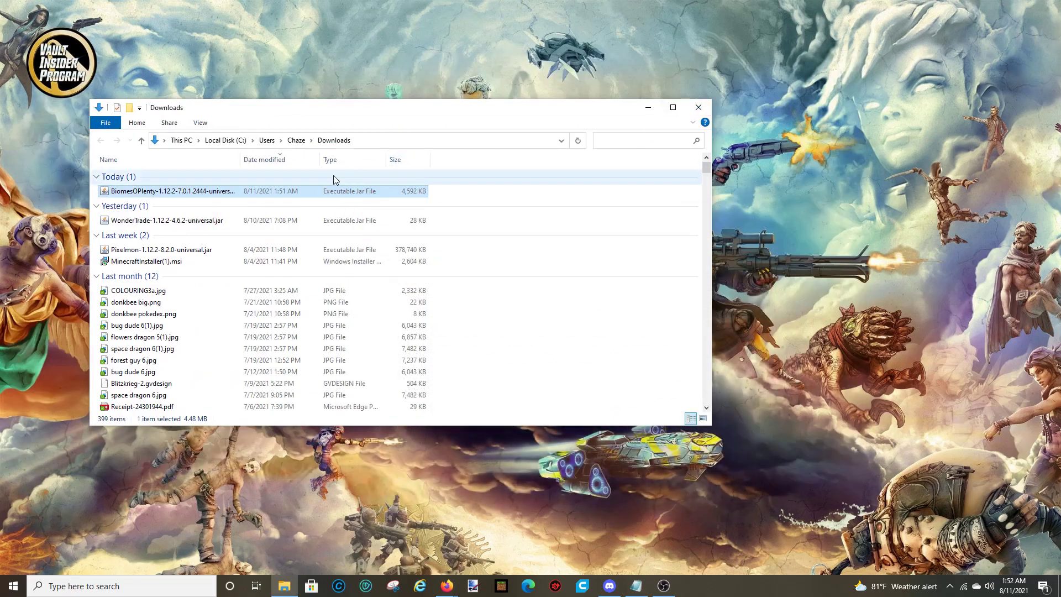
mouse_move(299, 193)
mouse_down()
mouse_move(1022, 167)
mouse_move(873, 128)
mouse_up()
click(647, 108)
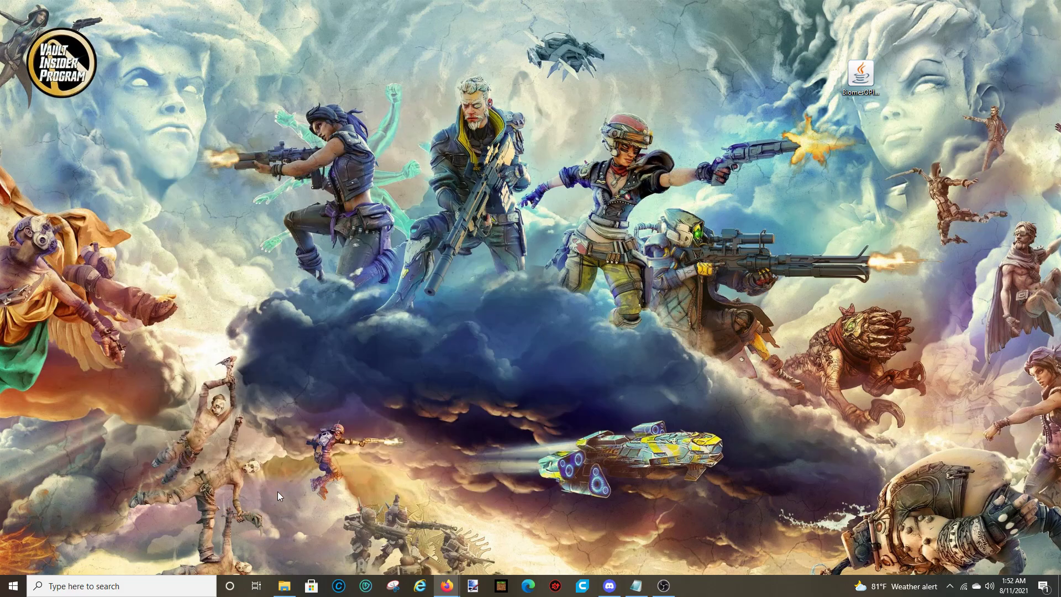
Step: Search %appdata% in Windows Search, retrying after a mistyped query, to open the Roaming folder
click(171, 586)
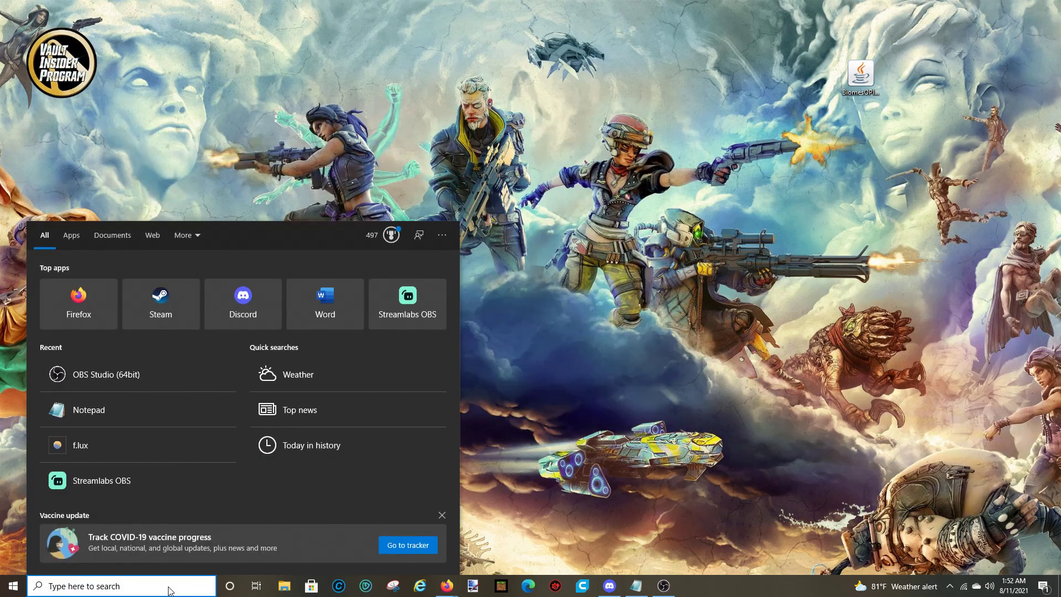
text(%ap)
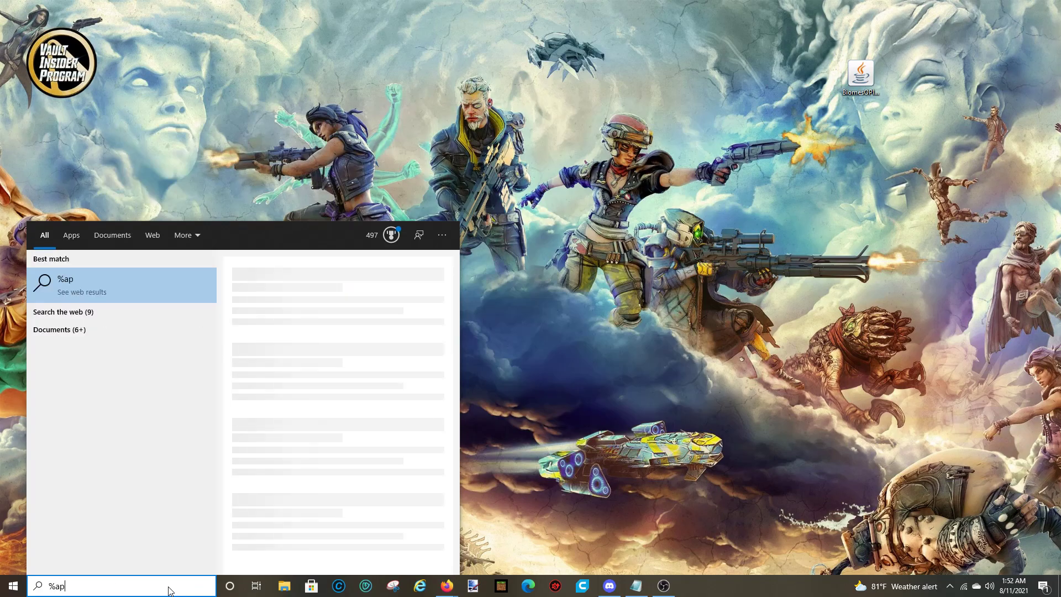
text(padata)
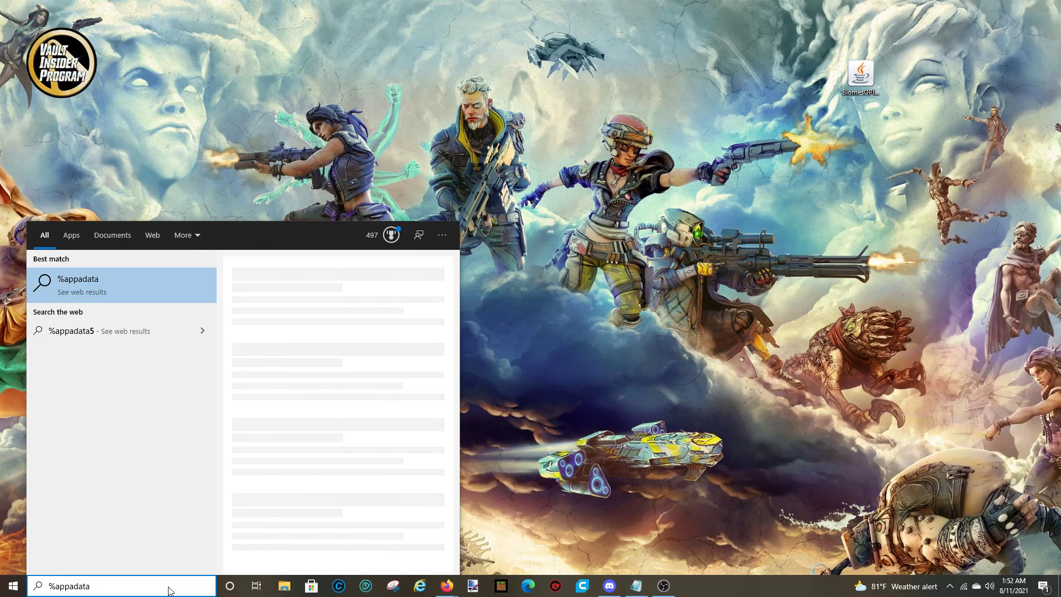
text(%)
key(Return)
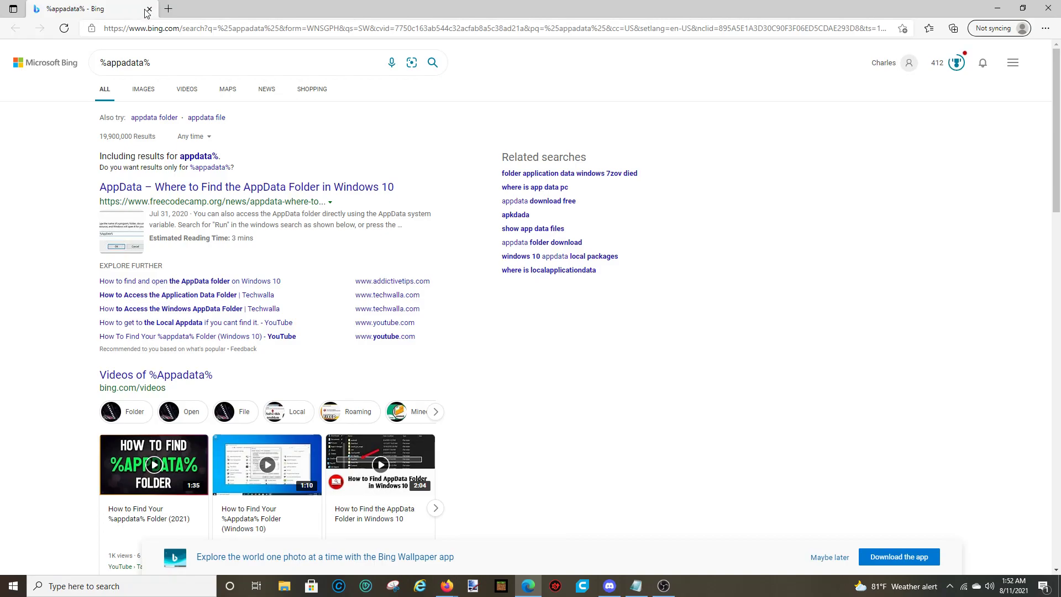
click(147, 12)
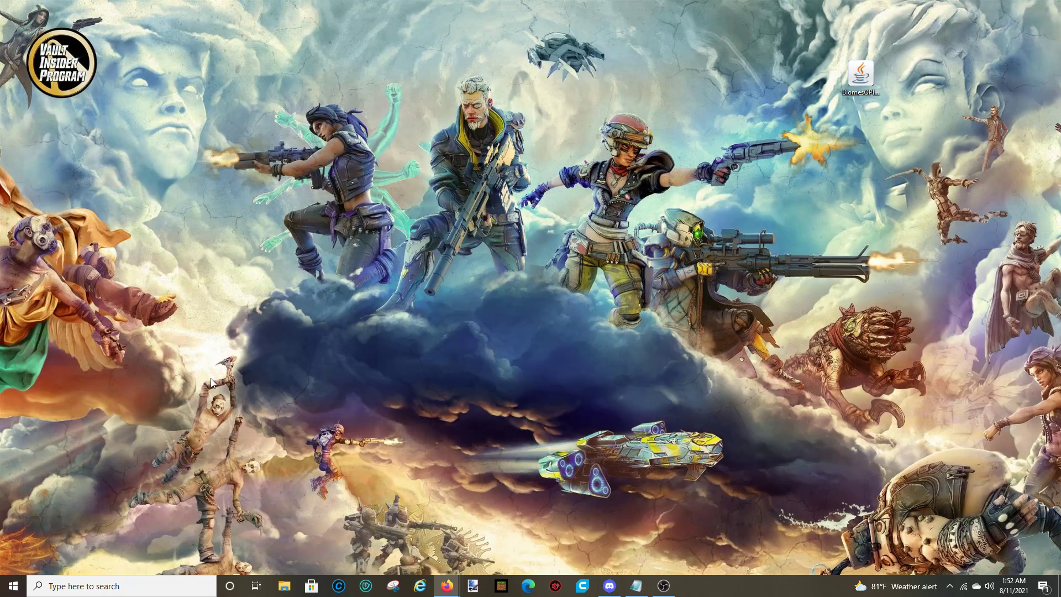
click(175, 585)
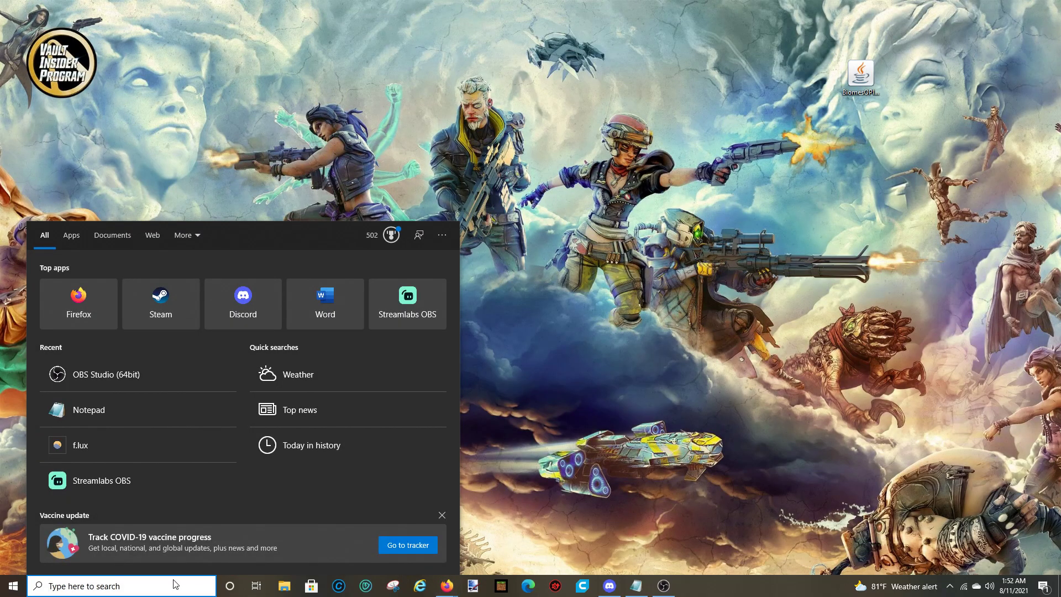
text(%appdata)
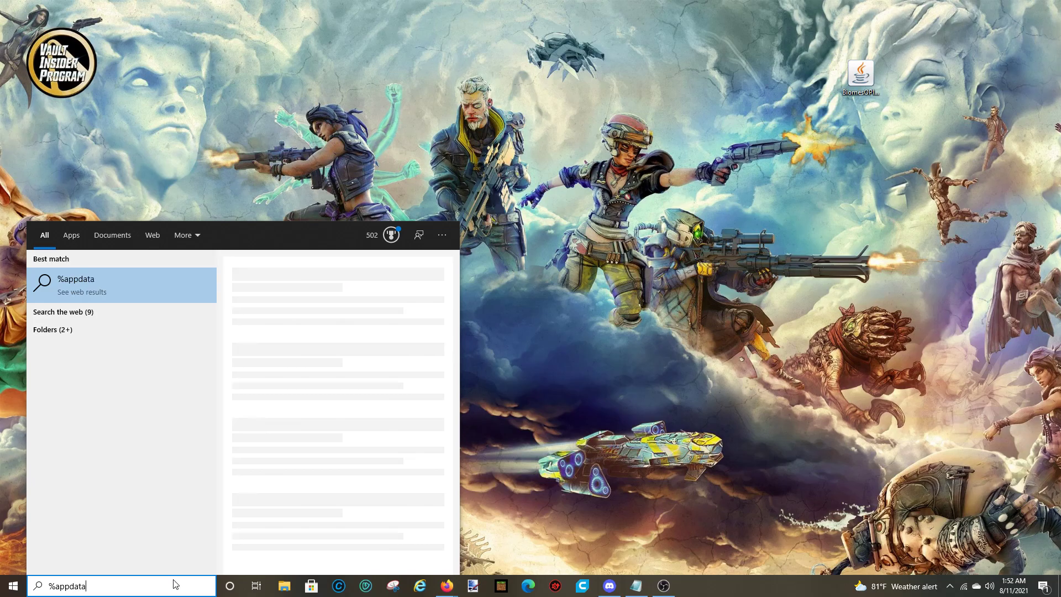
text(%)
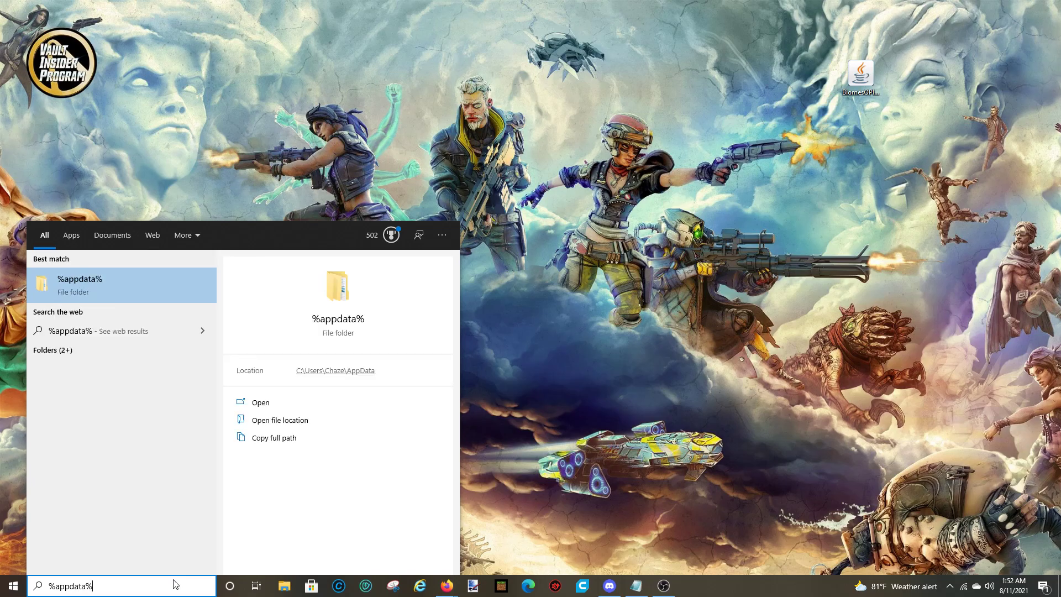
key(Return)
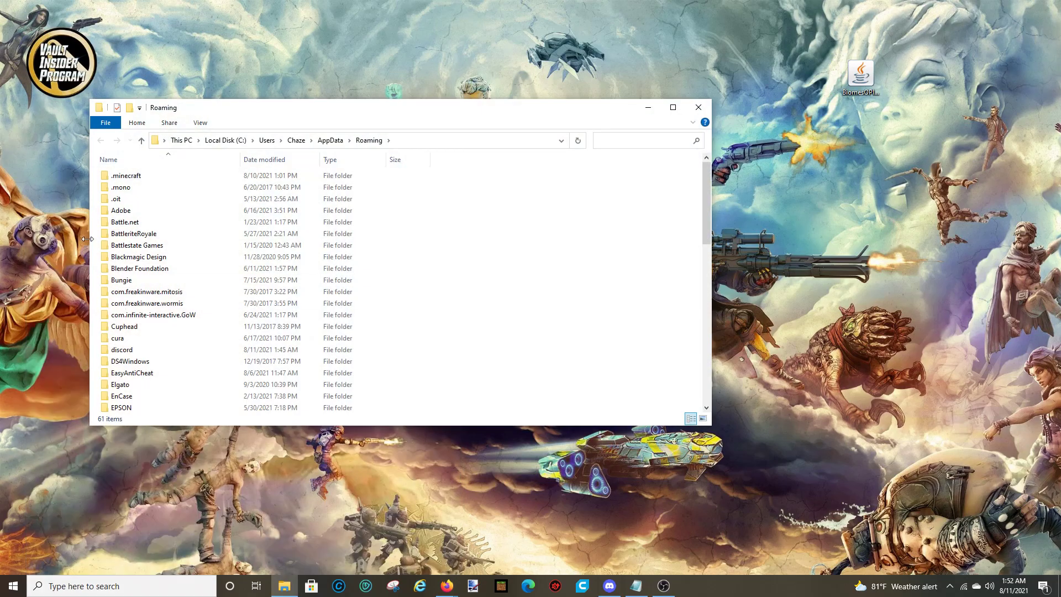
Step: Open the .minecraft folder from AppData Roaming
double_click(121, 177)
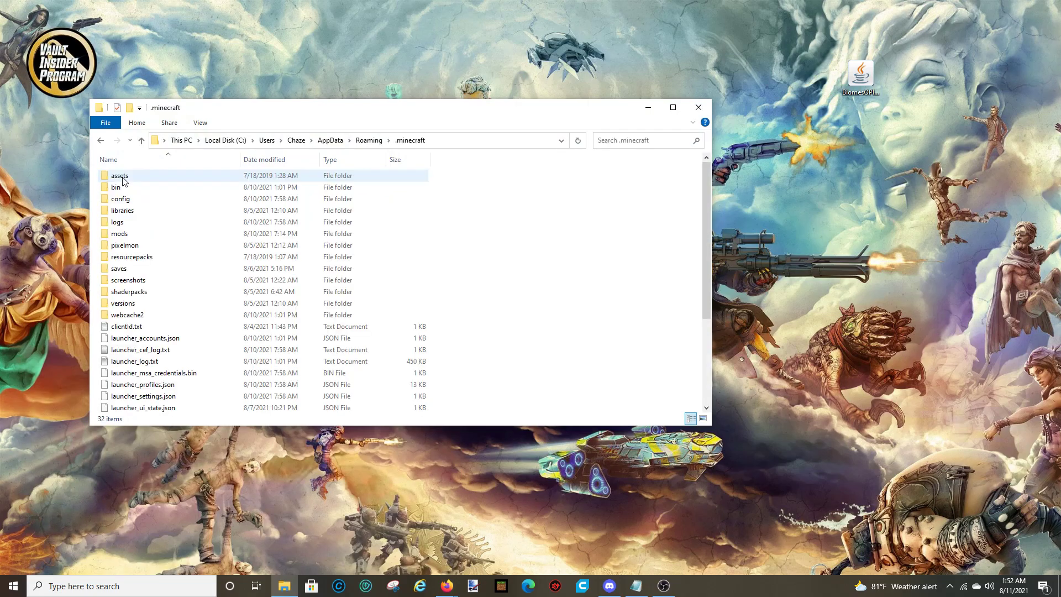
click(100, 140)
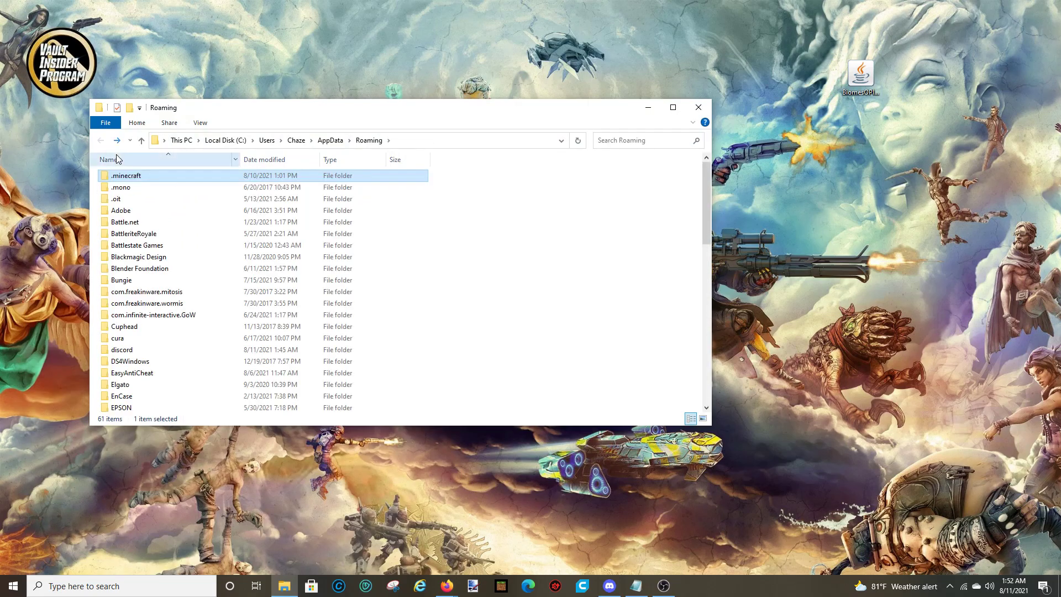
double_click(137, 179)
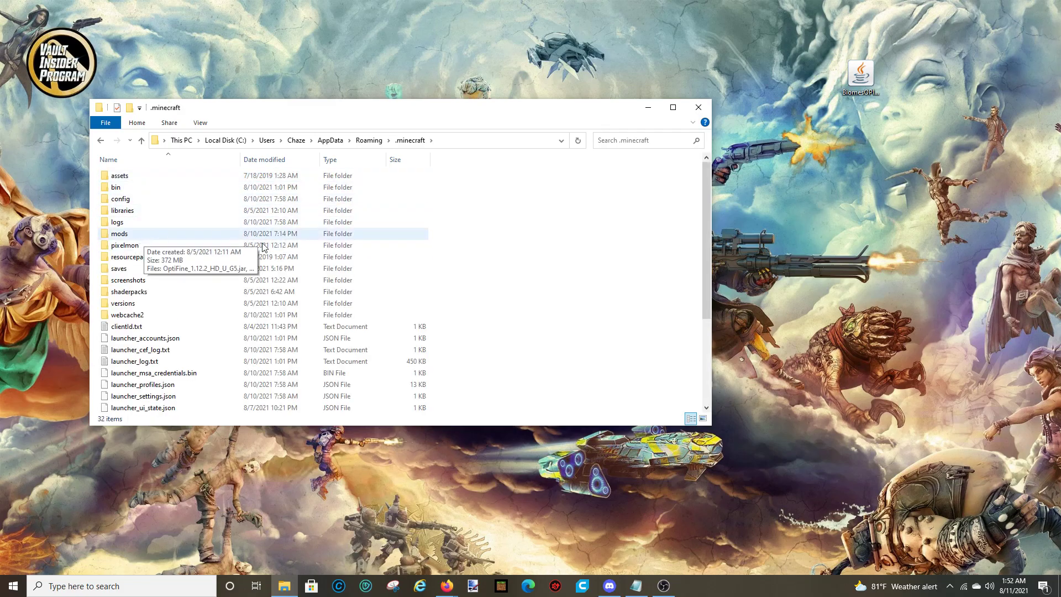
right_click(477, 229)
mouse_move(493, 242)
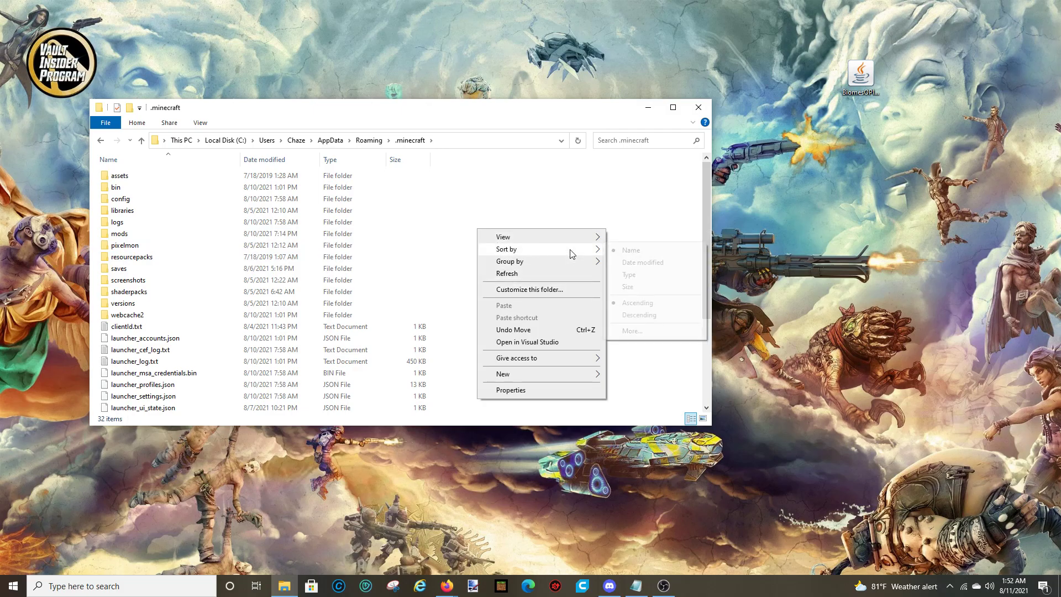
mouse_move(586, 374)
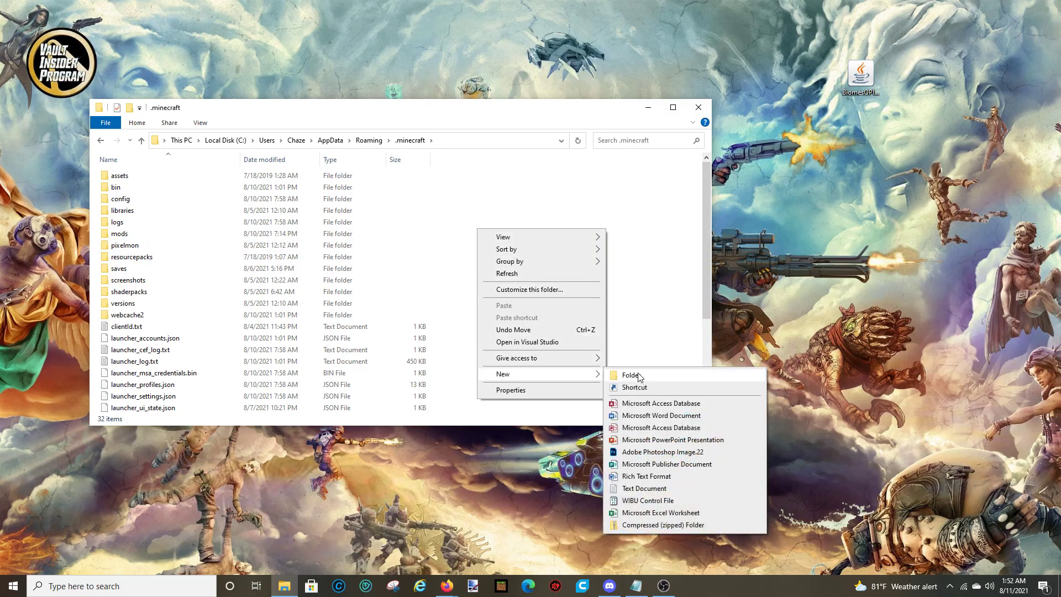
click(644, 268)
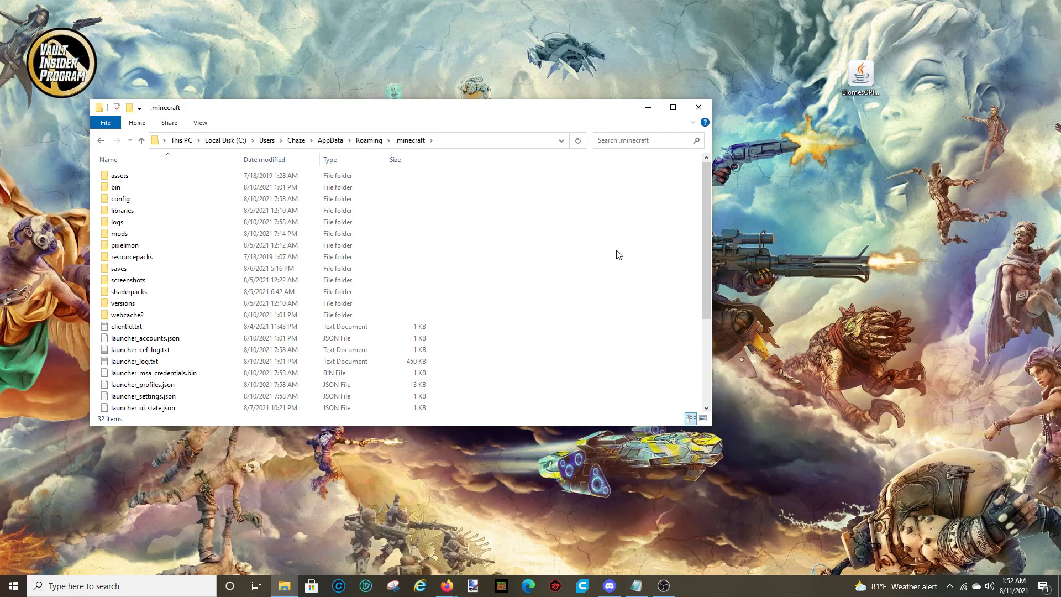
Step: Drag the Biomes O' Plenty jar from the desktop into the mods folder
double_click(126, 234)
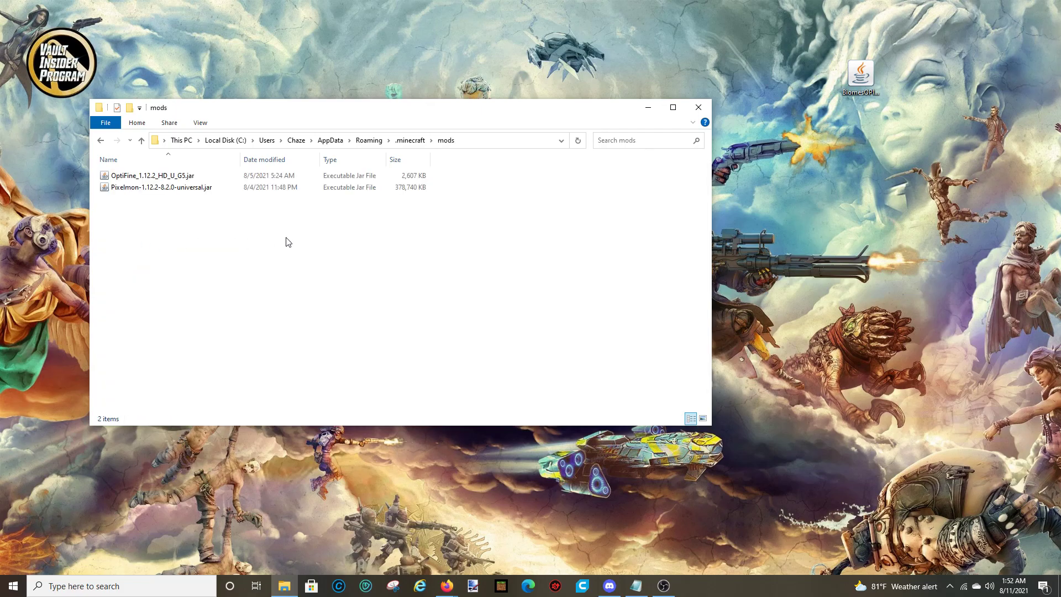
mouse_move(876, 88)
mouse_down()
mouse_move(390, 281)
mouse_move(196, 213)
mouse_up()
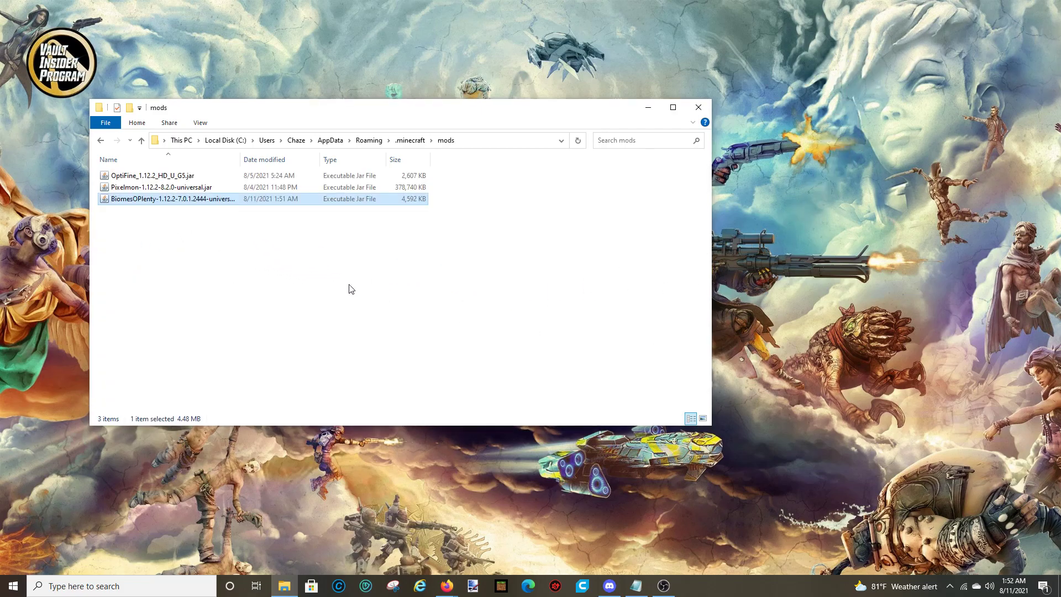
click(474, 246)
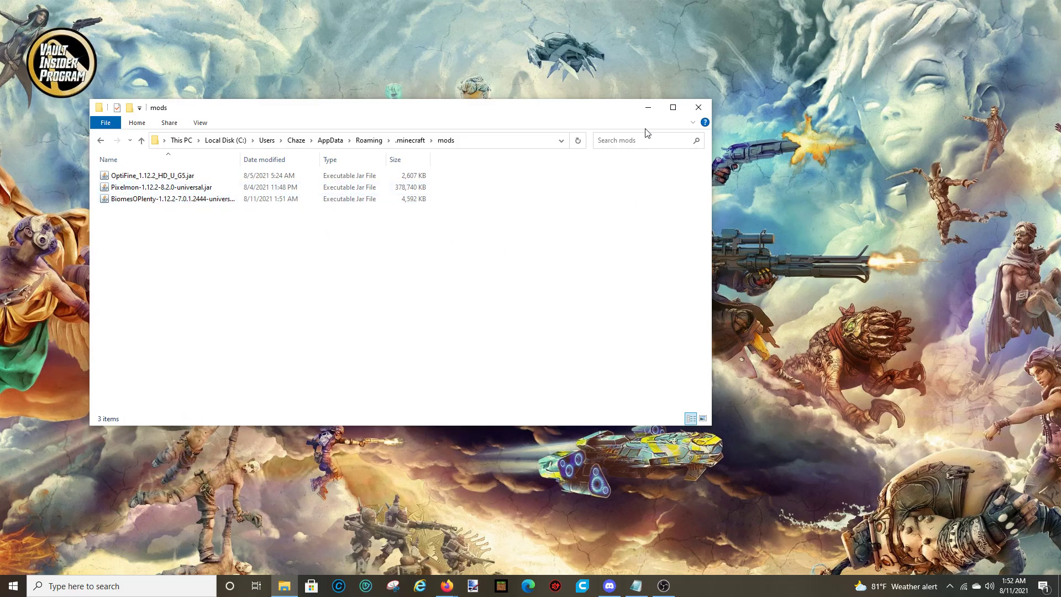
Step: Close the mods window and launch Minecraft 1.12.2 with the forge profile
click(698, 108)
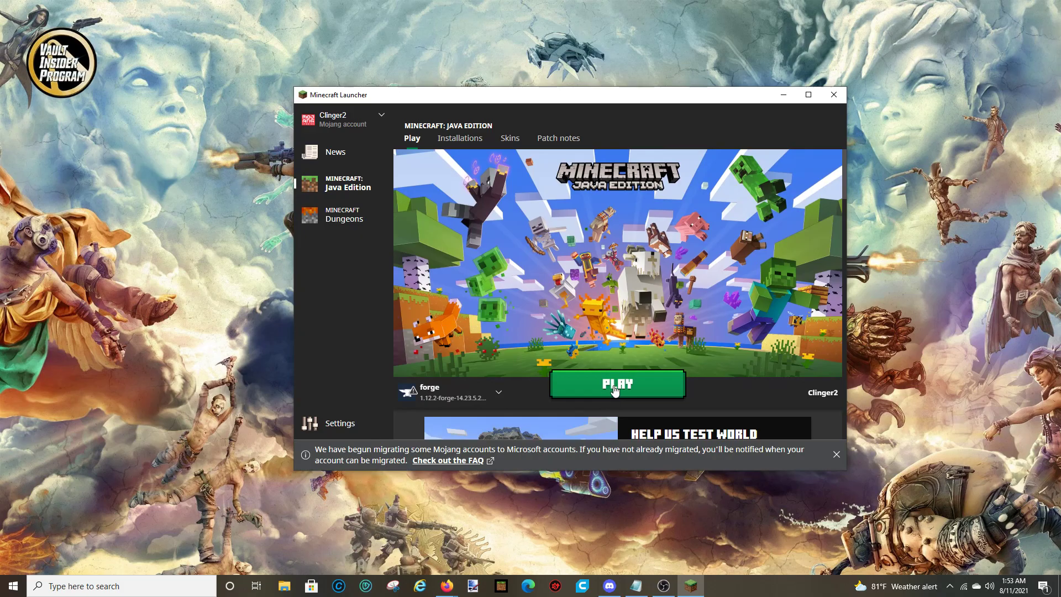
click(610, 392)
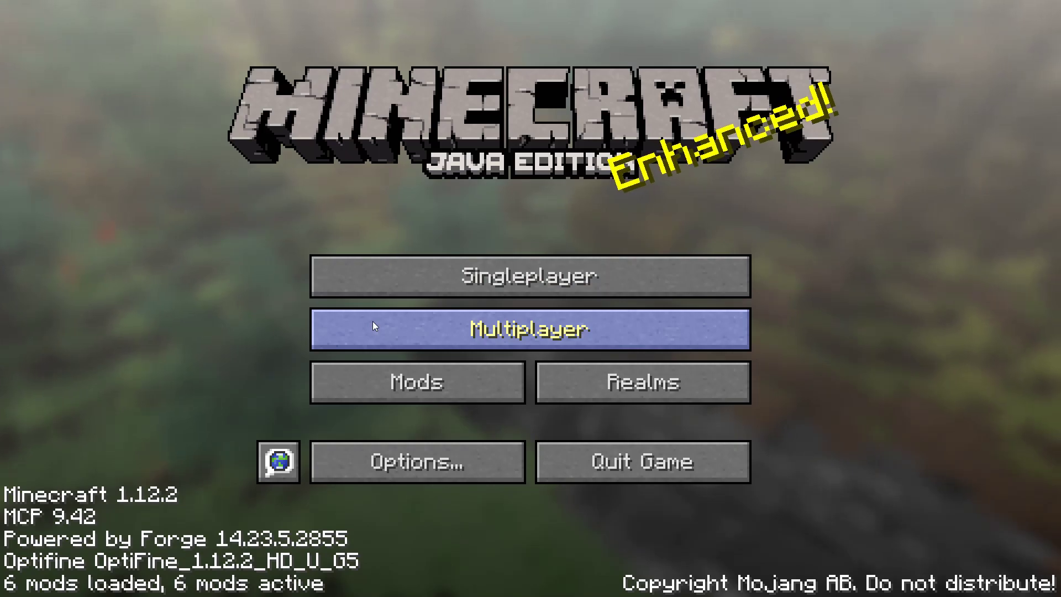
Step: Join the Pixelmon server through Multiplayer's Direct Connect with the prefilled address
click(373, 322)
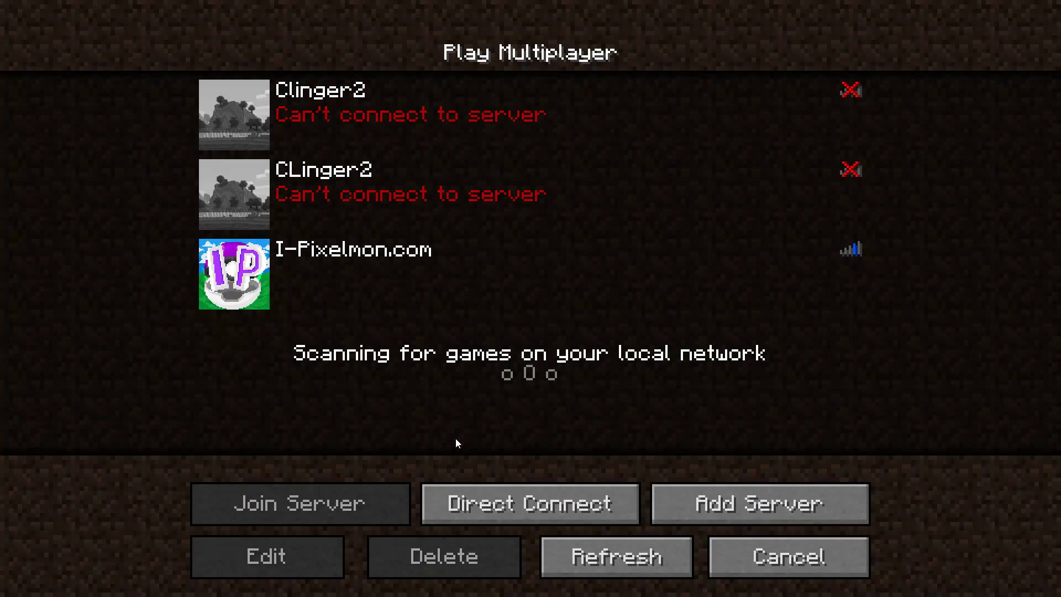
click(501, 504)
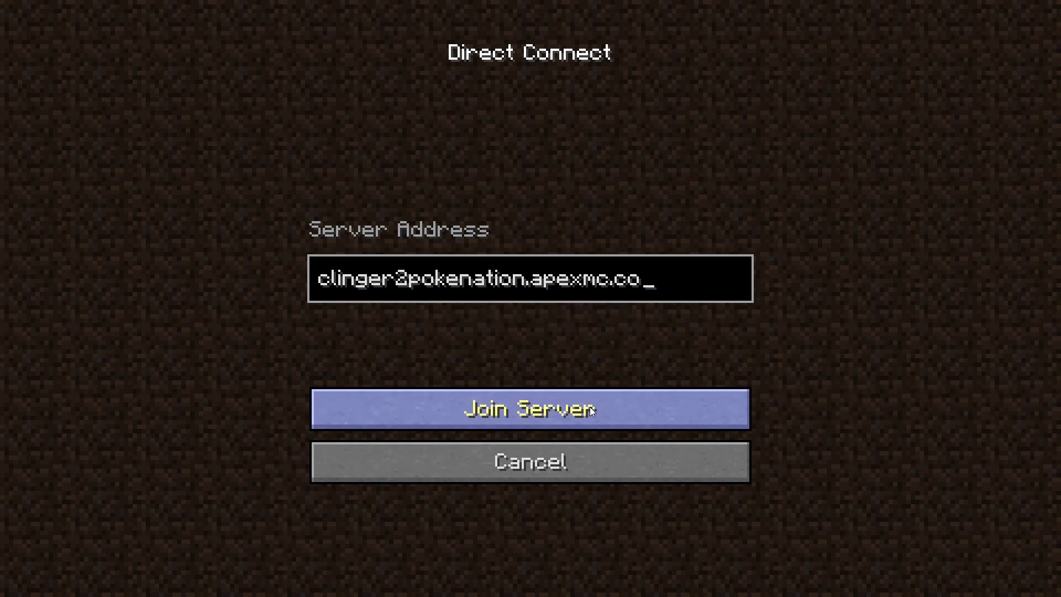
click(491, 421)
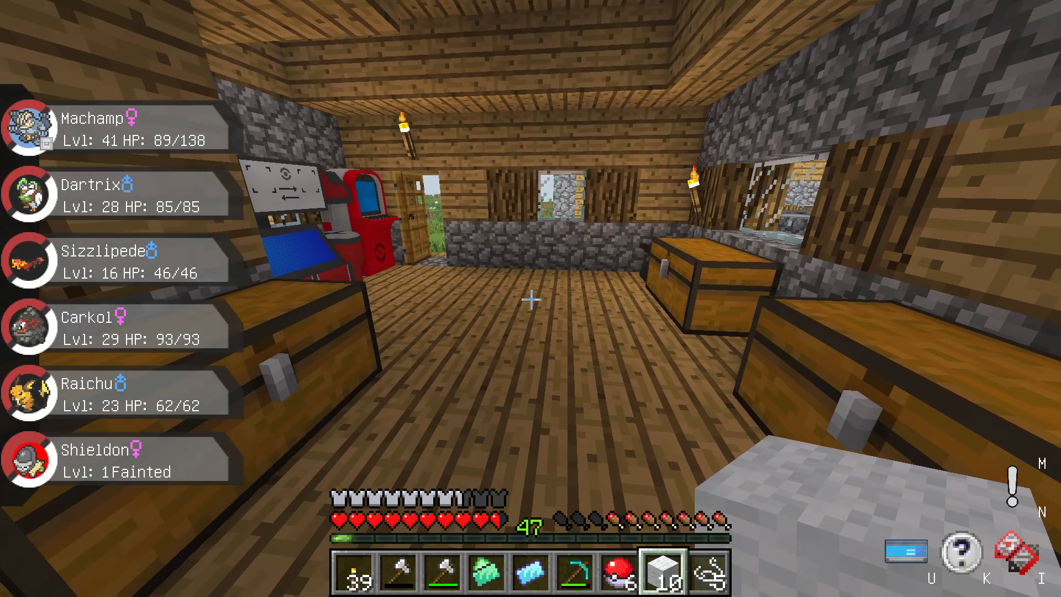
Step: Walk out of the wooden house along the cobblestone wall to the blue-roofed house
key(w)
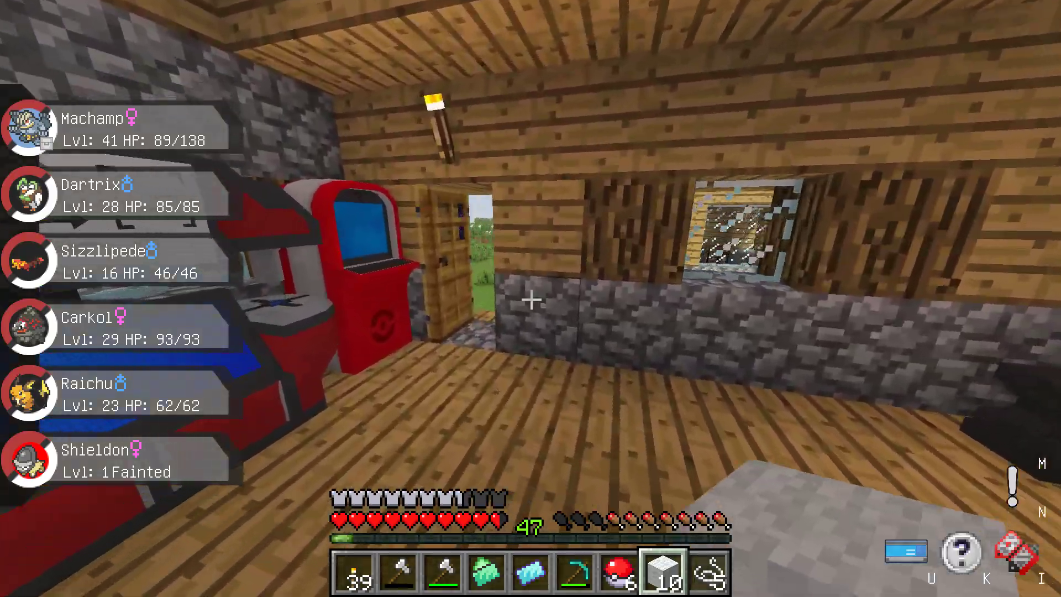
key(w)
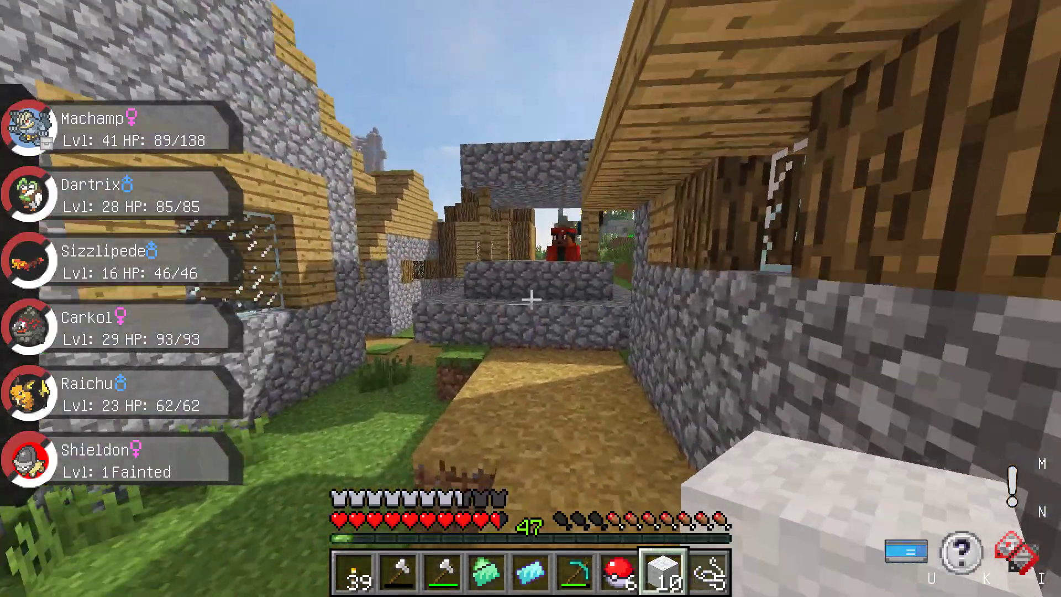
key(w)
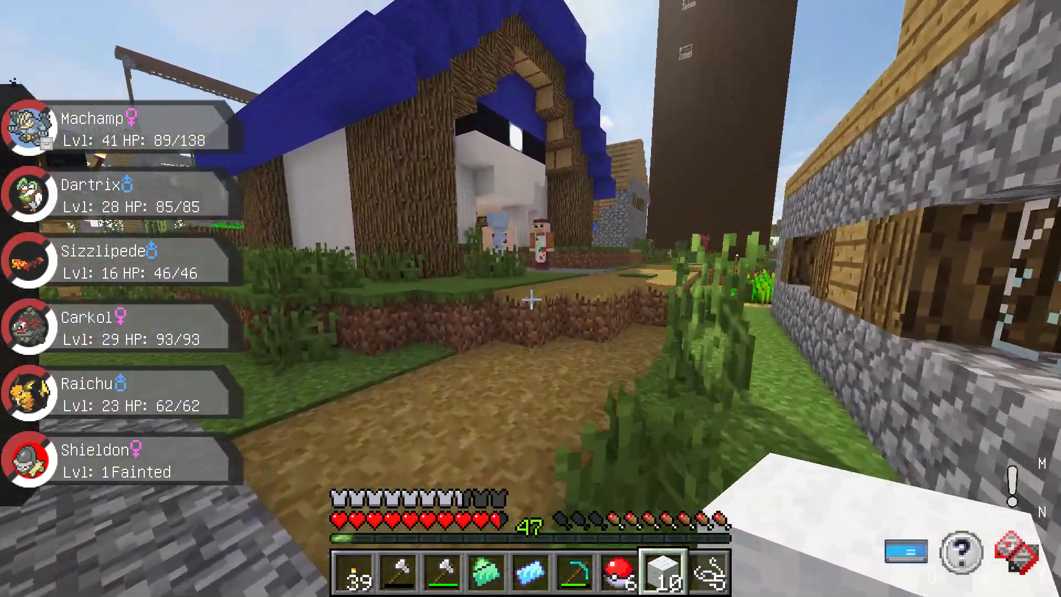
key(w)
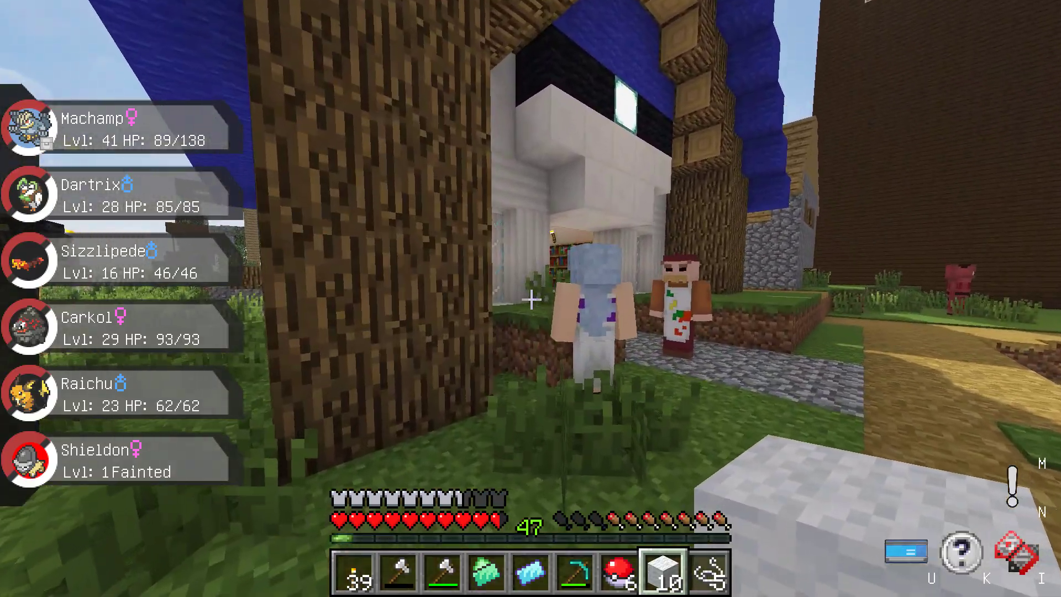